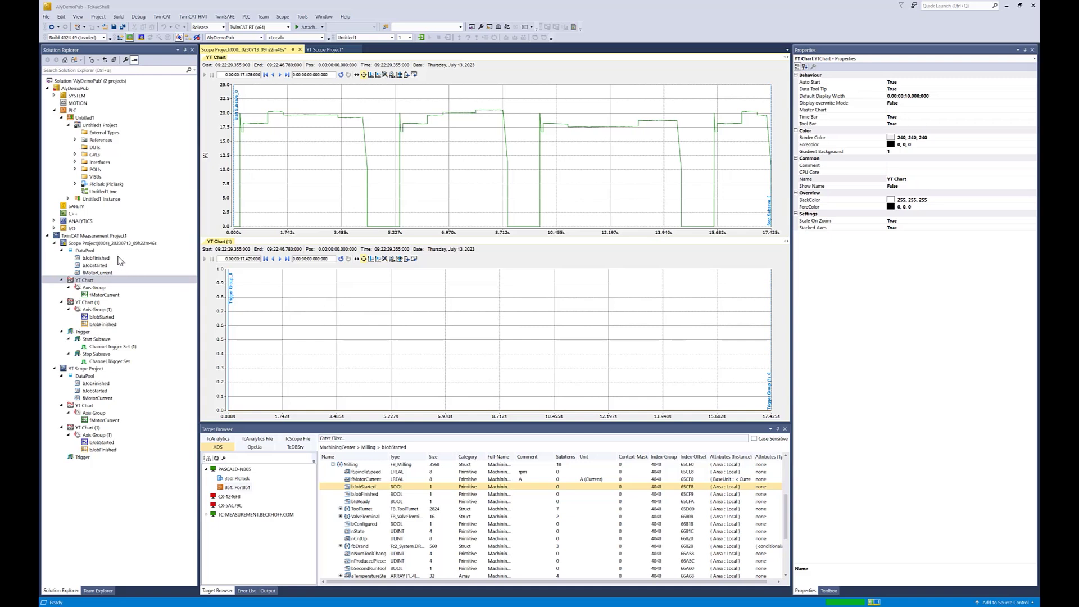
Open the recorded YT Chart's fMotorCurrent curve in the Curve Creator and save it as a sequence with a 1 ms export sample time
left_click(114, 295)
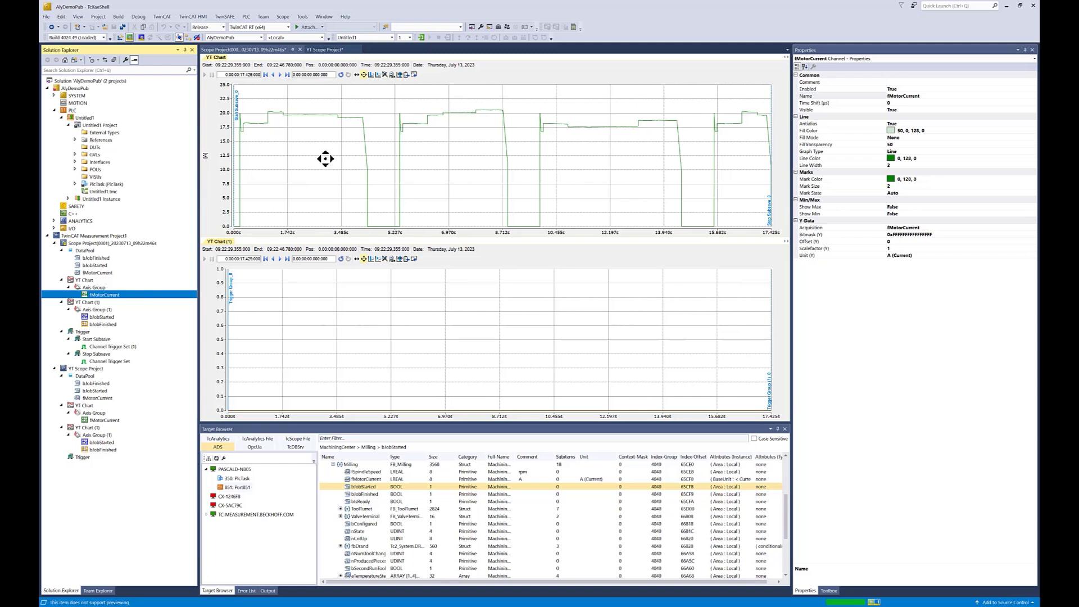
left_click(414, 76)
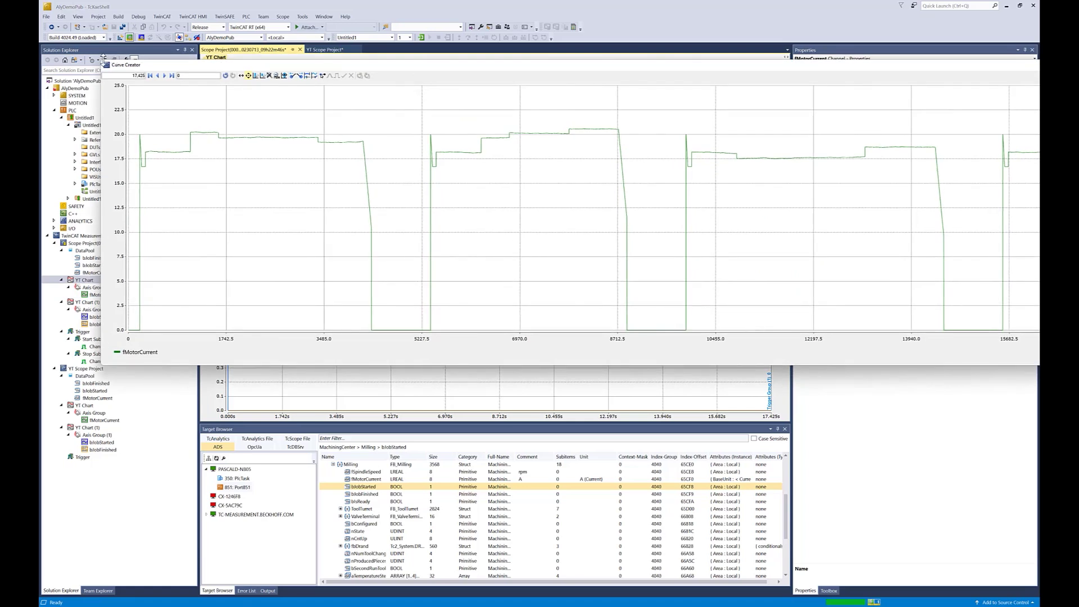
left_click_drag(112, 62, 135, 117)
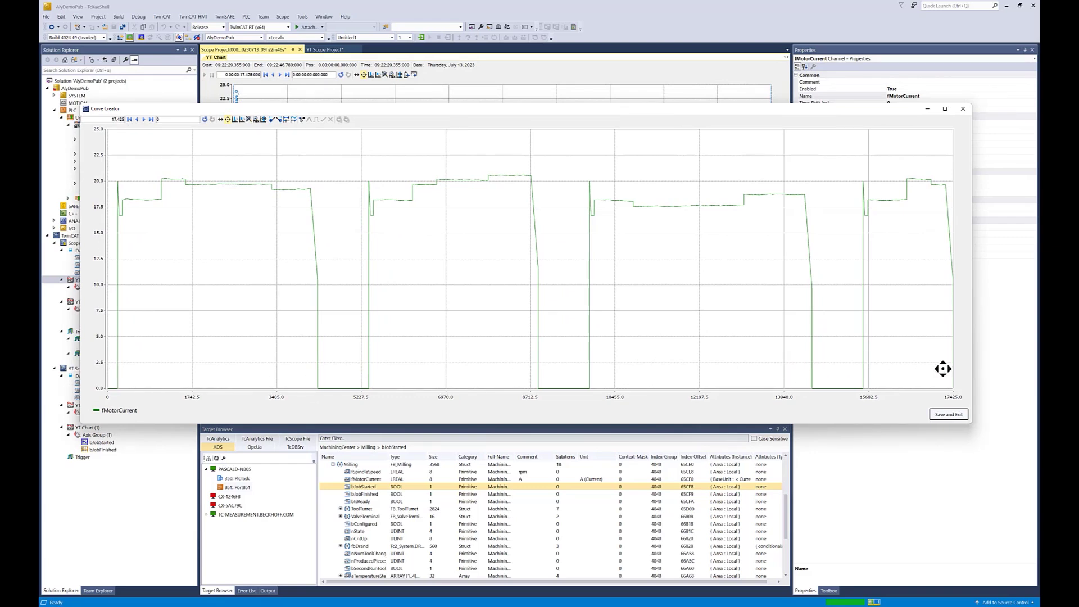
left_click(946, 415)
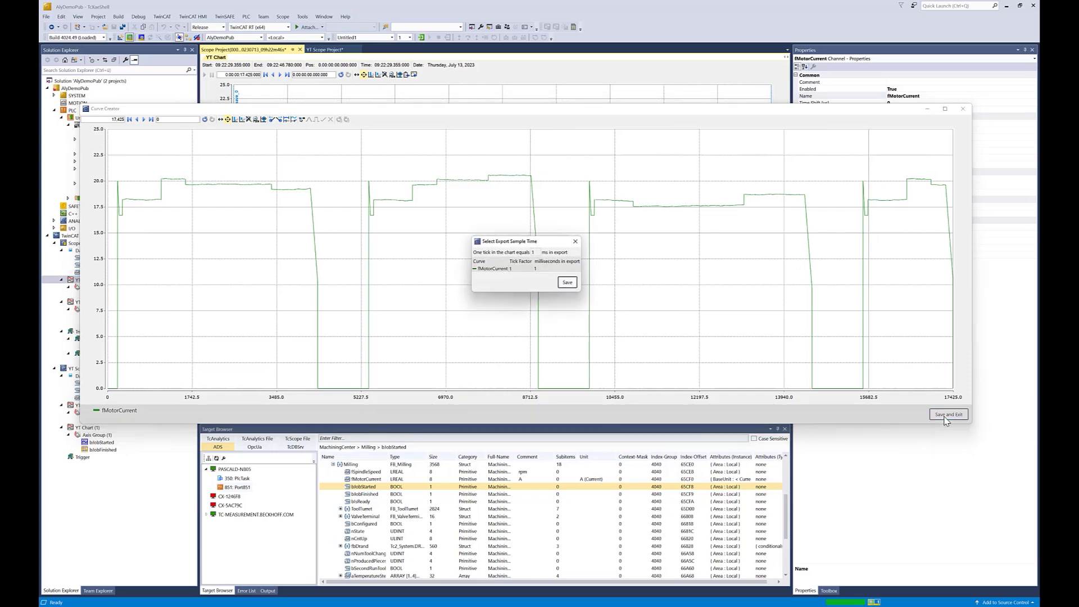
left_click(566, 282)
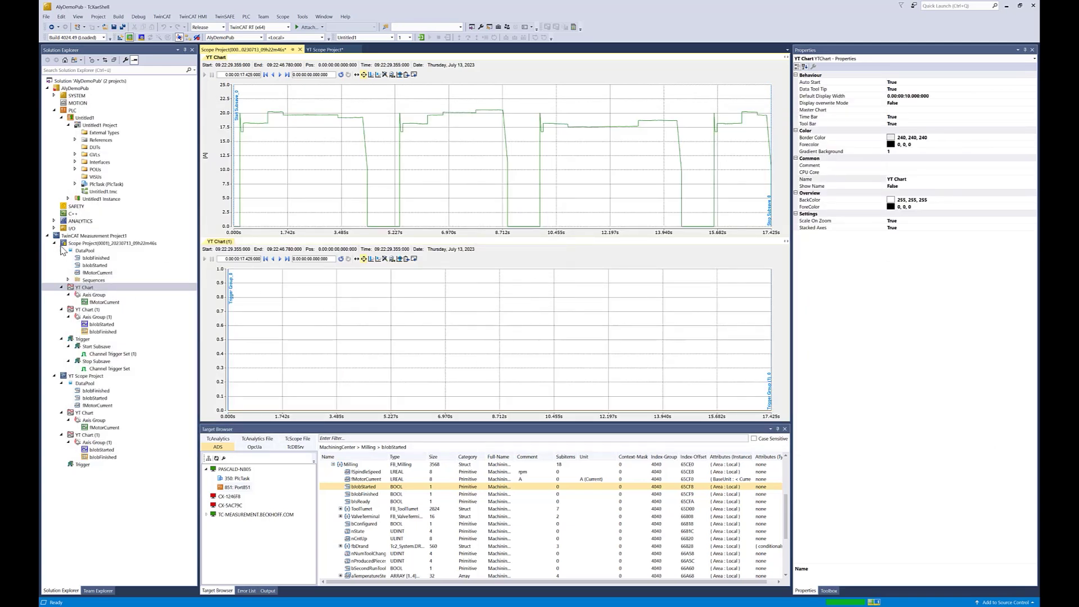
Rename the saved fMotorCurrent sequence as fMotorCurrentOld and copy it into the DataPool of YT Scope Project
left_click(68, 280)
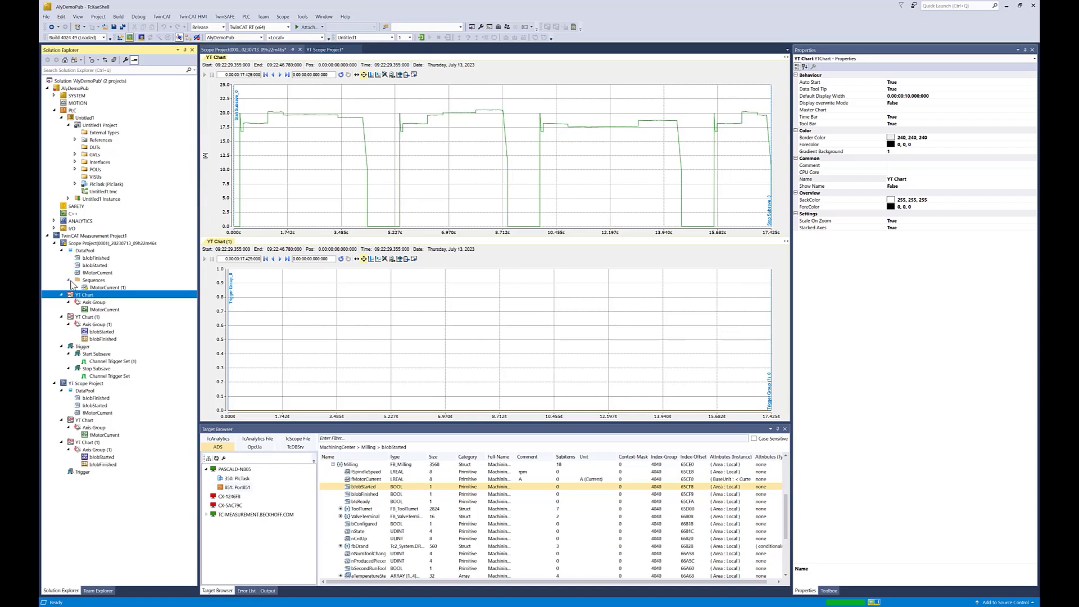
left_click(117, 287)
left_click(126, 288)
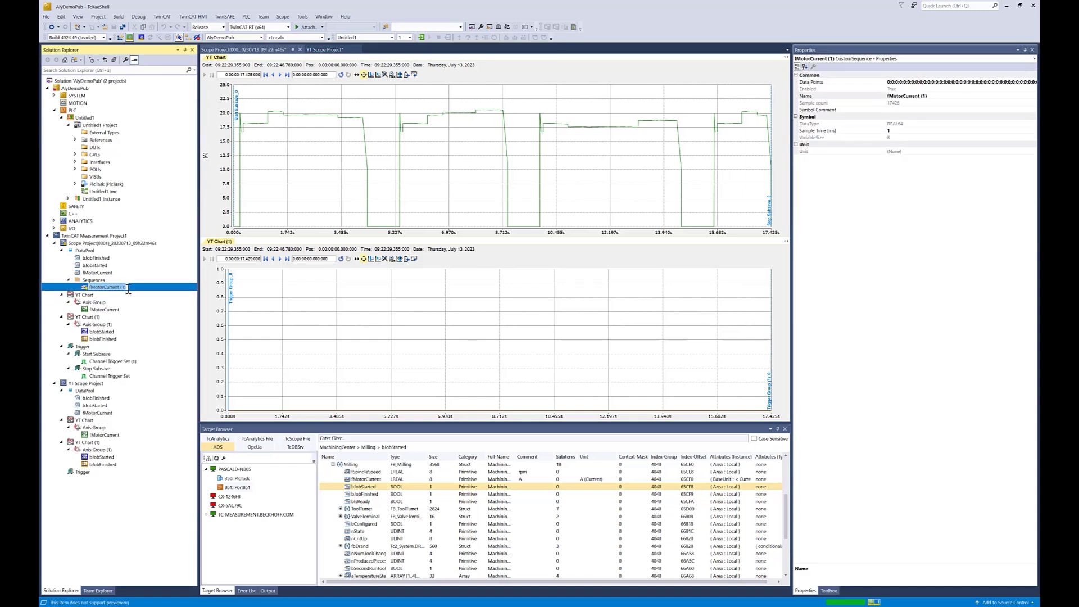
left_click(128, 287)
key("Return")
left_click(84, 392)
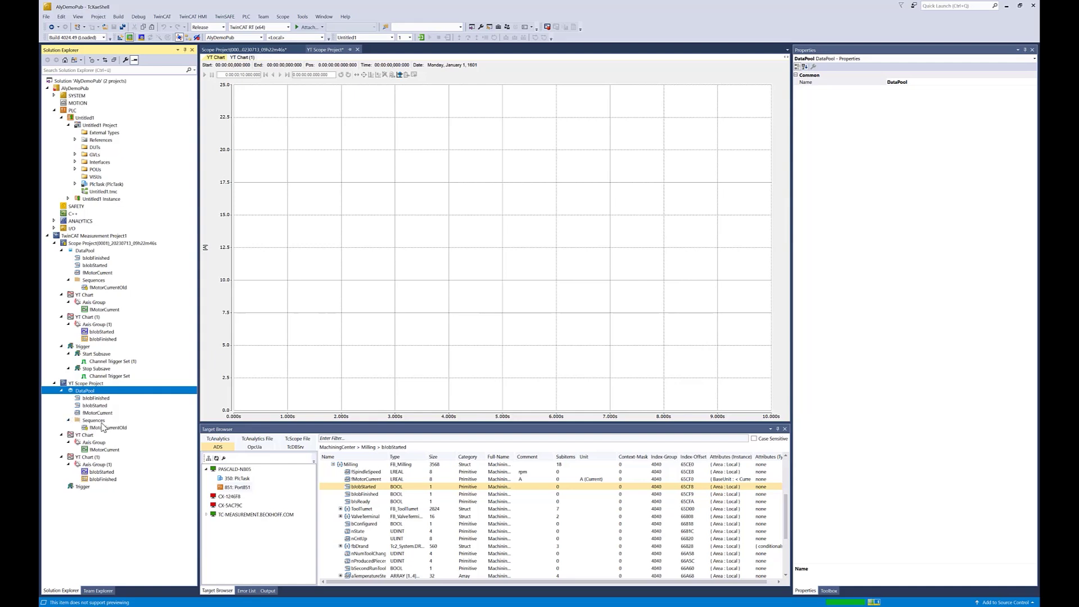
Add a new channel trigger set to the Trigger node of YT Scope Project
left_click(83, 487)
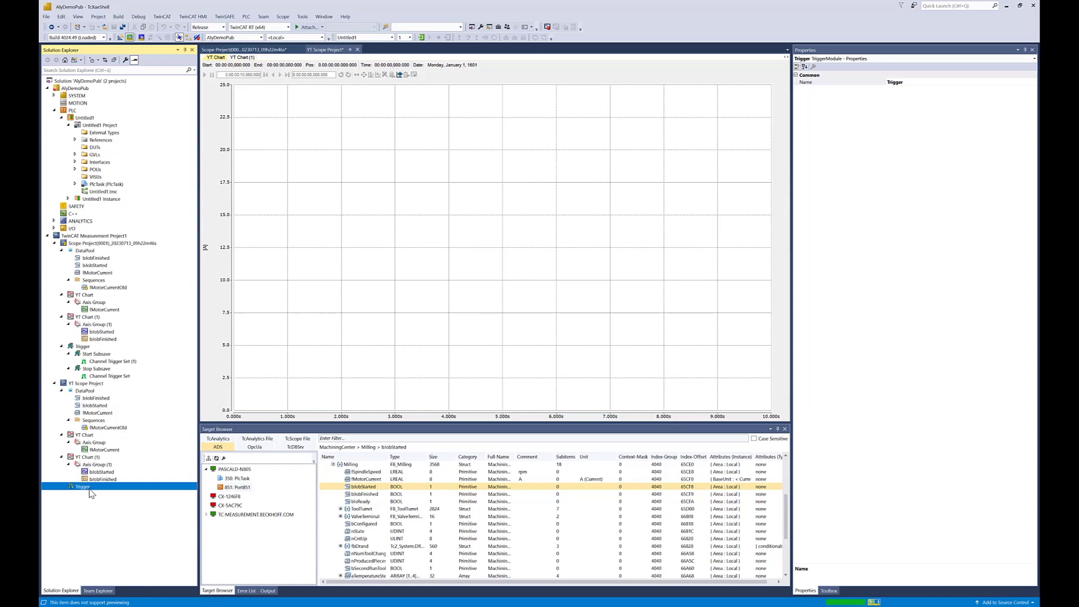
right_click(91, 493)
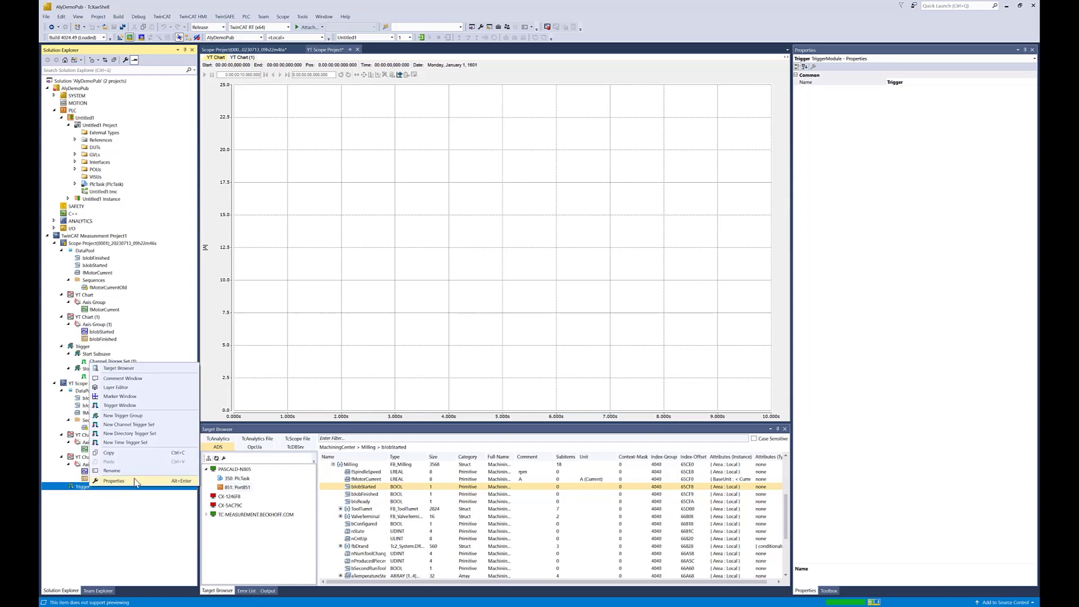
left_click(161, 425)
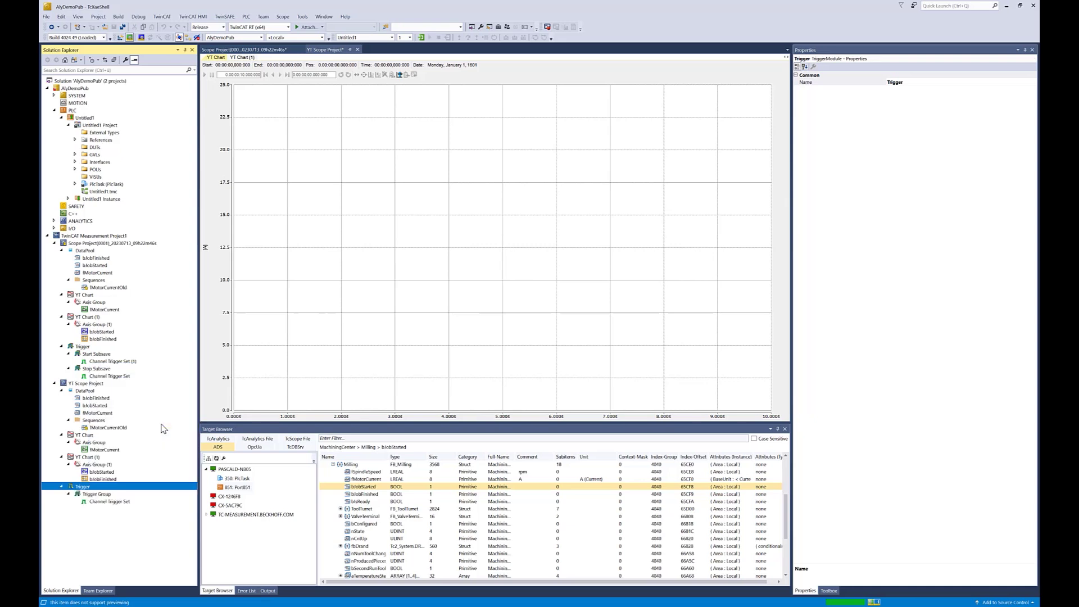
Set the new trigger group's action to Restart Display and its Clear Chart option to True
left_click(96, 494)
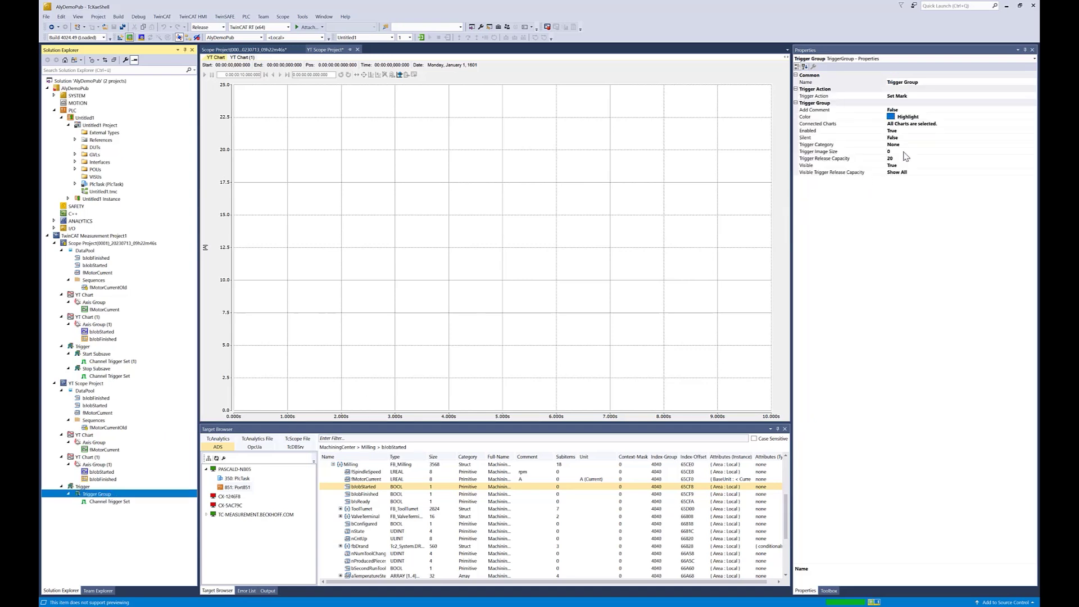
left_click(983, 96)
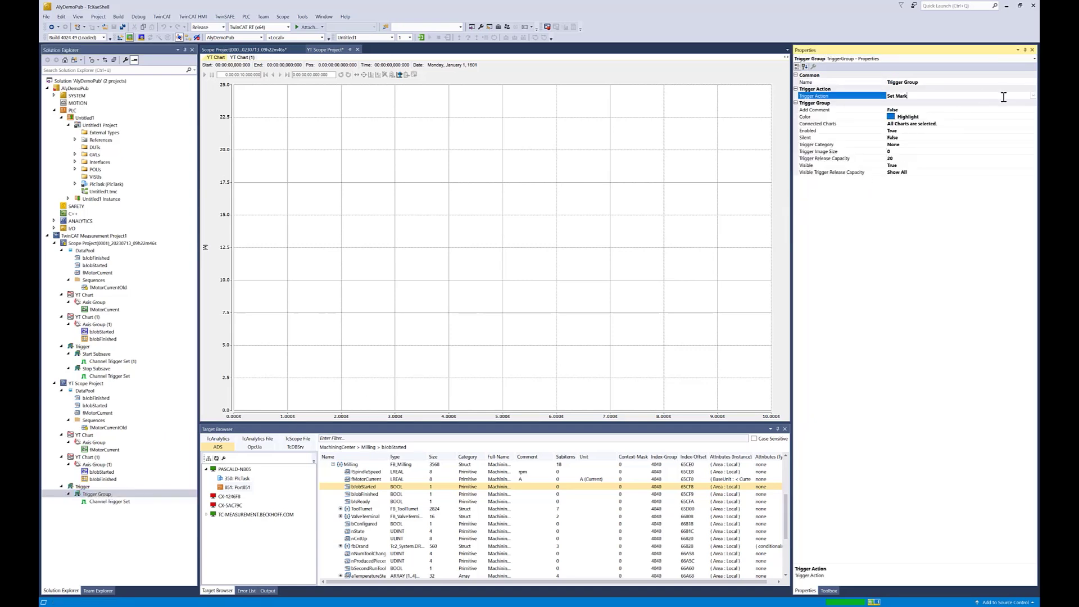
left_click(1033, 97)
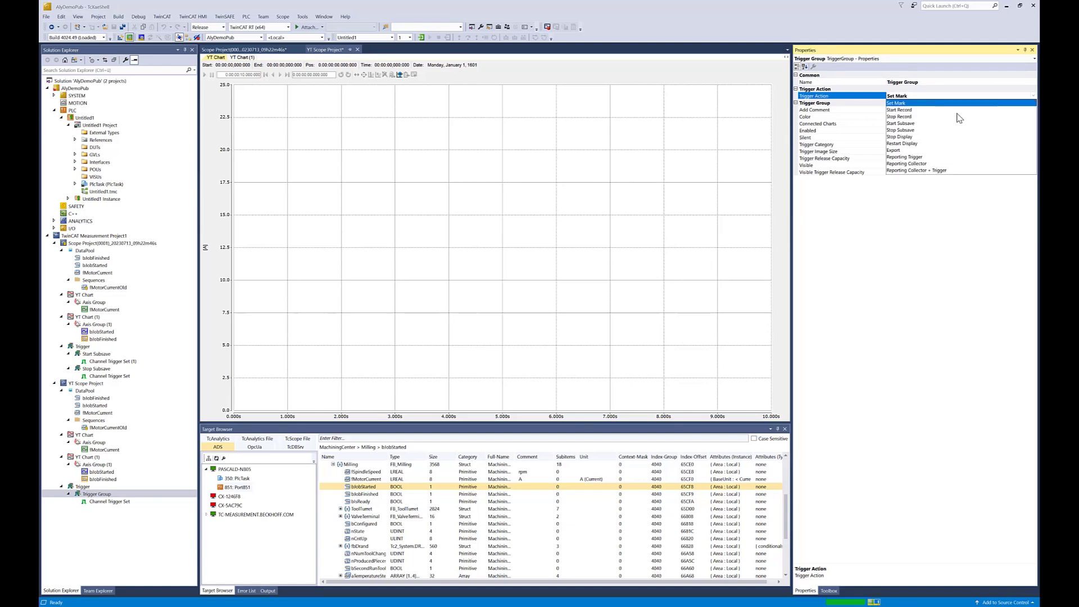
left_click(904, 144)
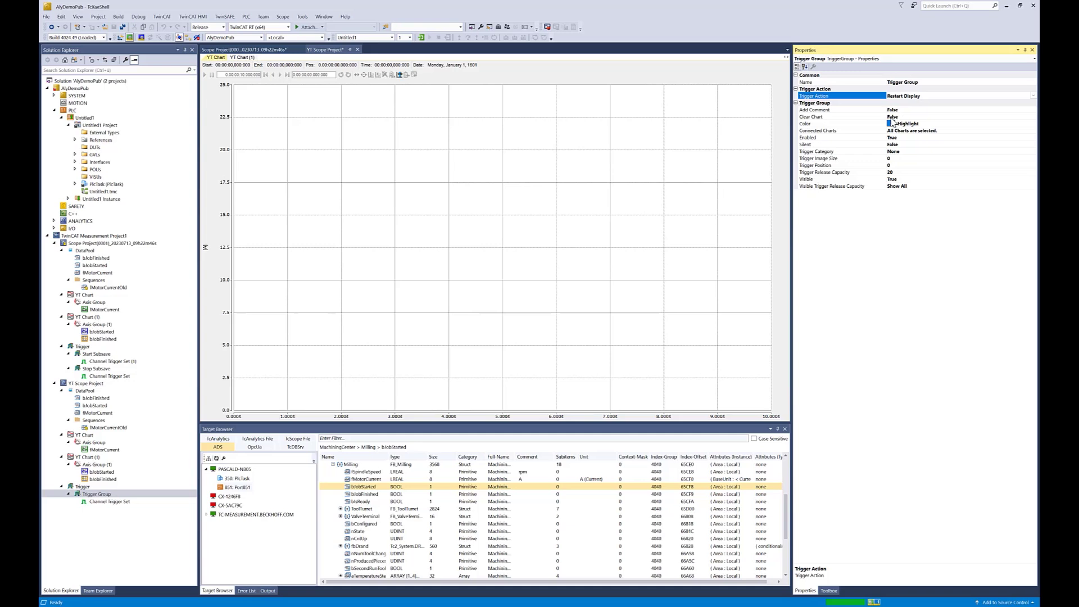
double_click(898, 117)
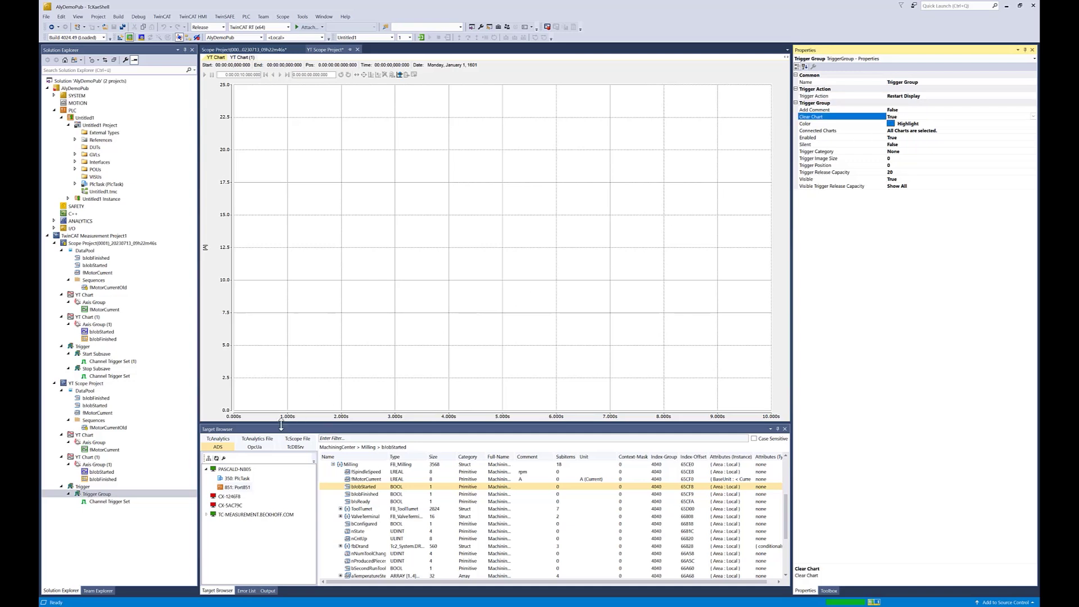
Configure the channel trigger set with threshold 1 and used data AcqInterpreter: Y: bJobStarted, and start recording
left_click(122, 502)
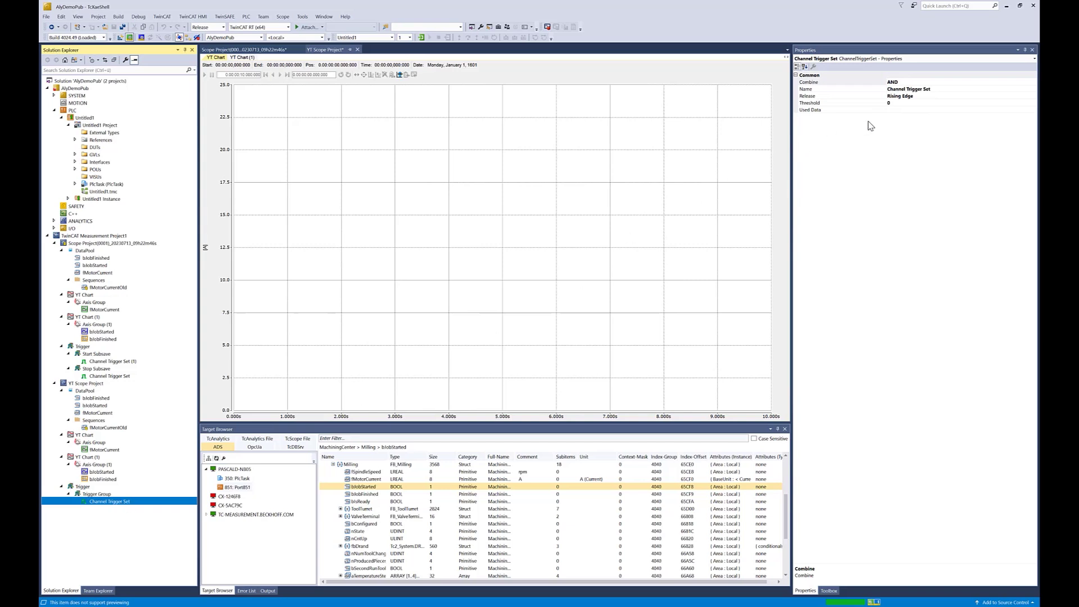
left_click(906, 104)
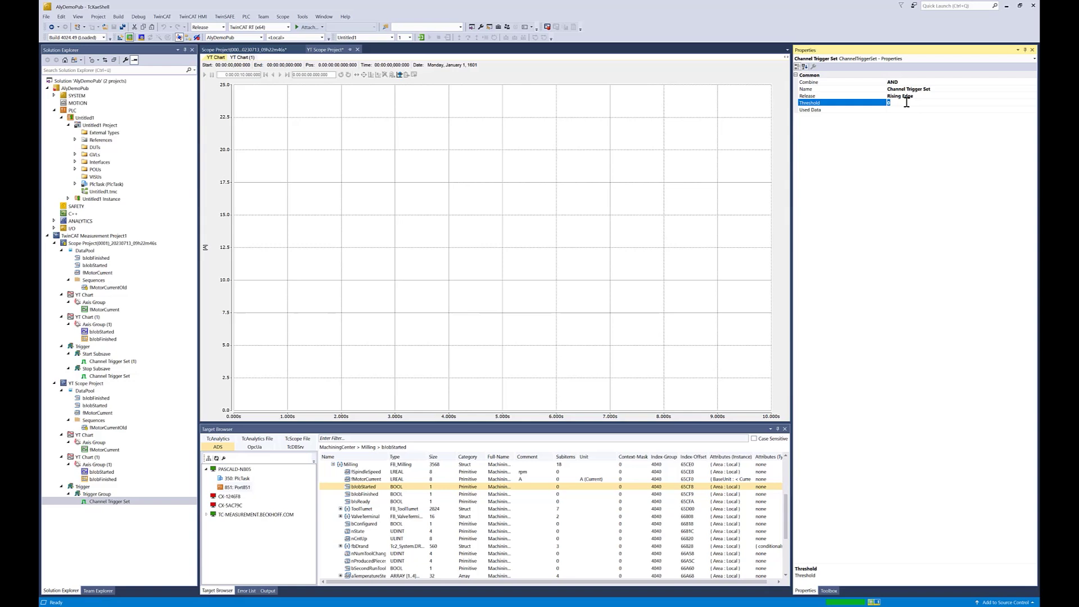
type("1")
left_click(911, 110)
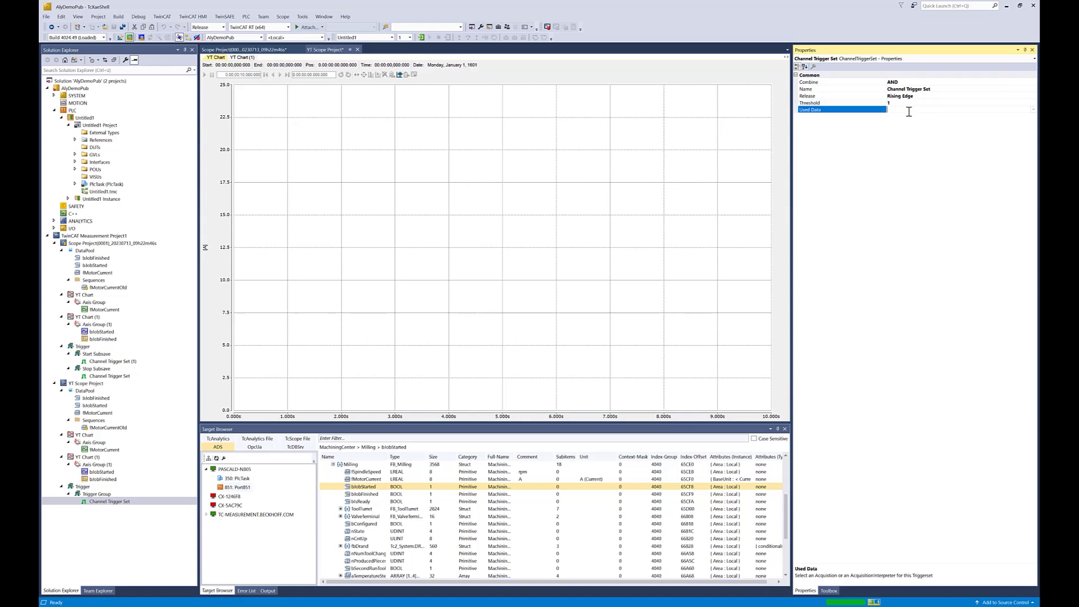
left_click(1033, 110)
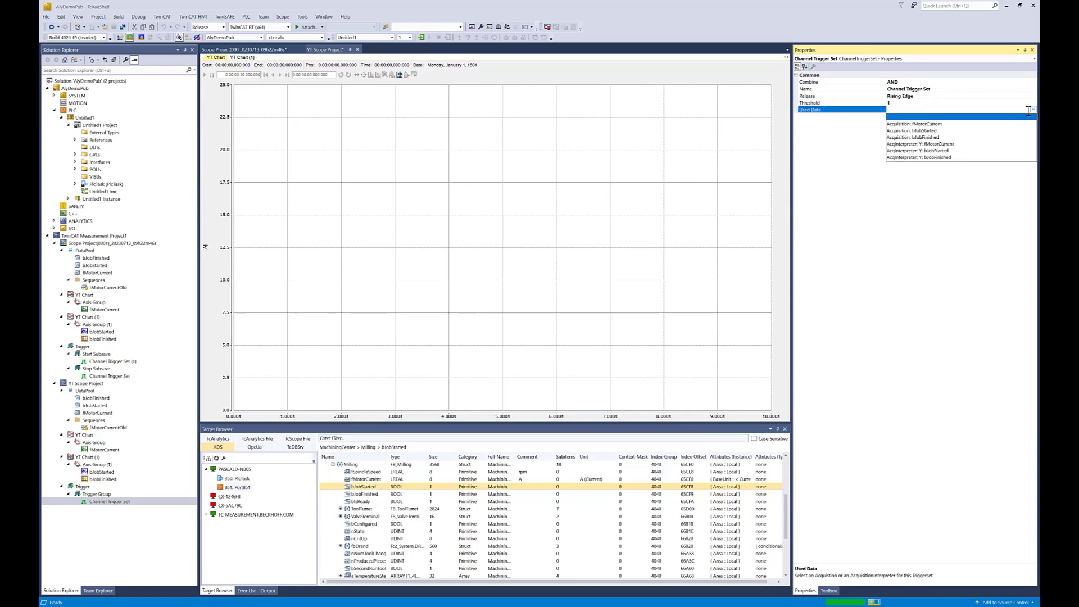
left_click(931, 151)
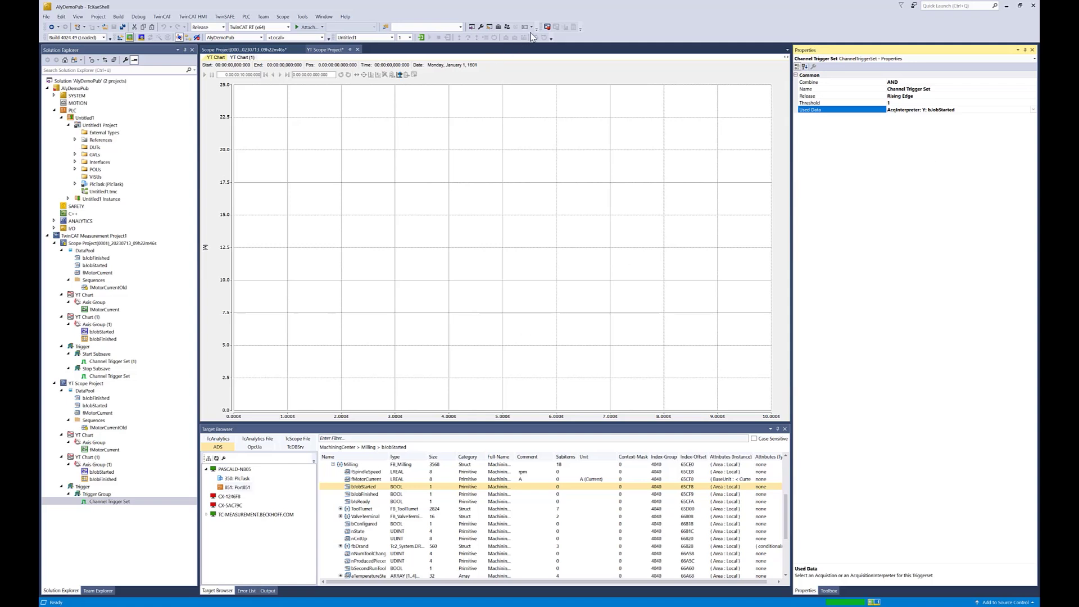
left_click(546, 27)
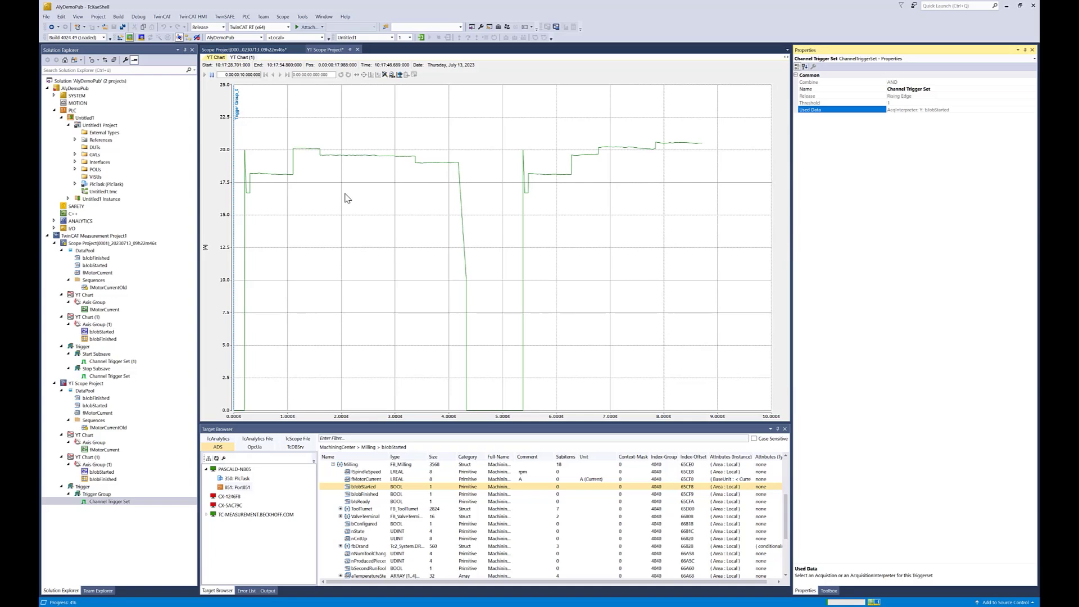
Open the Layer Editor for YT Scope Project and set the YT Chart's start point to Trigger Group
right_click(98, 385)
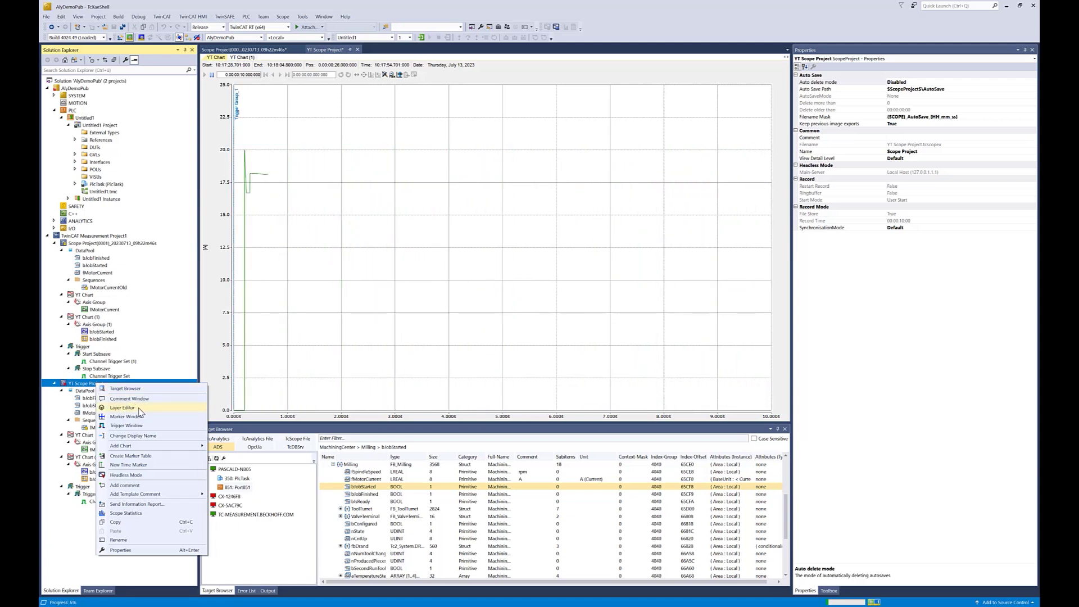
left_click(139, 409)
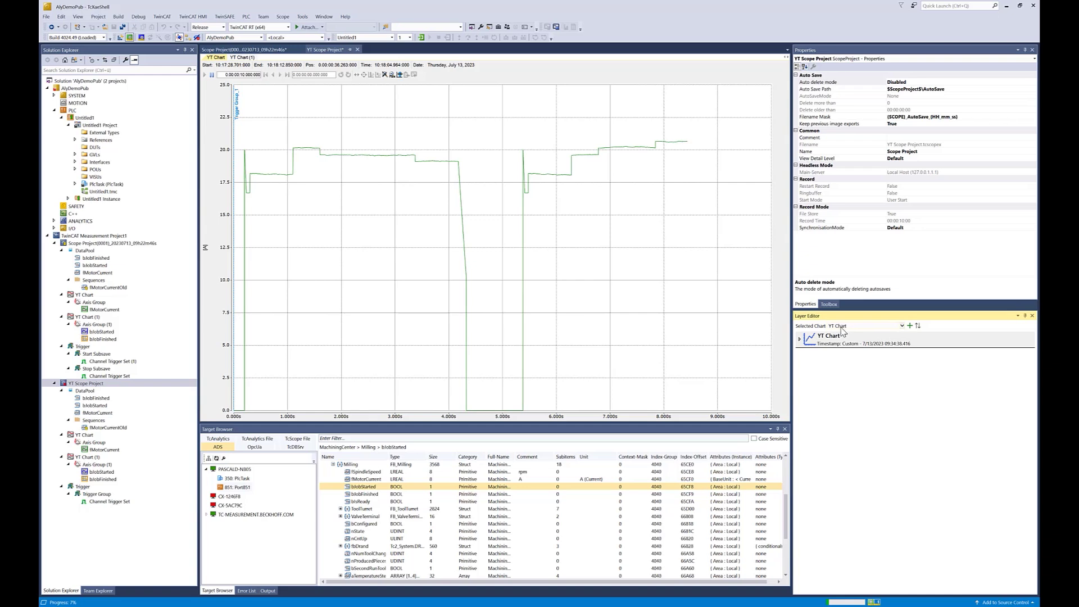
left_click(800, 340)
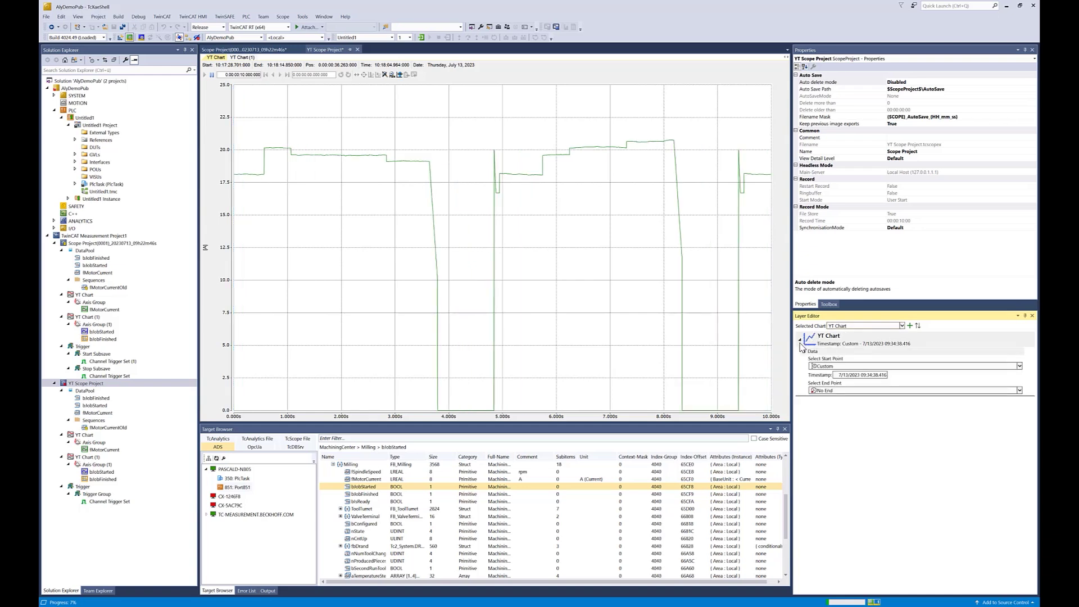
left_click(1019, 367)
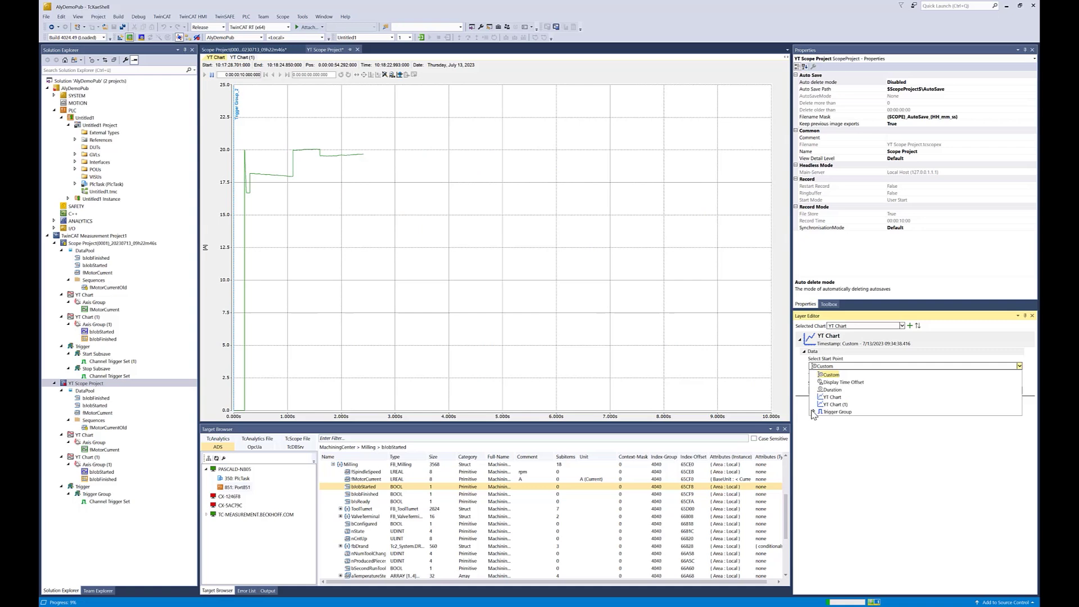
left_click(814, 413)
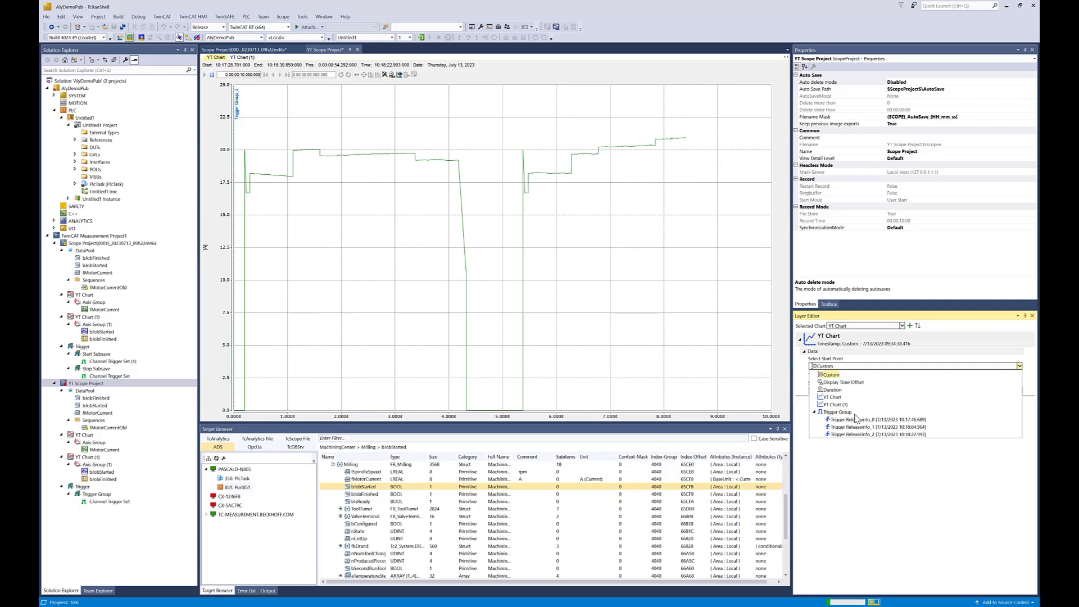
left_click(837, 413)
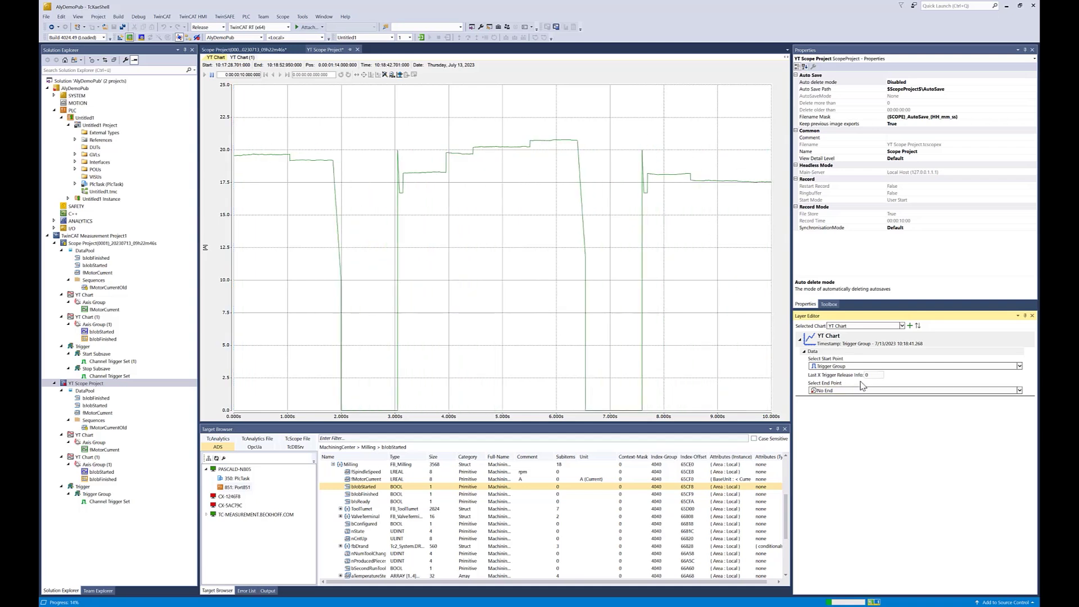
Add a new chart layer to YT Chart and expand its data and style settings
left_click(909, 326)
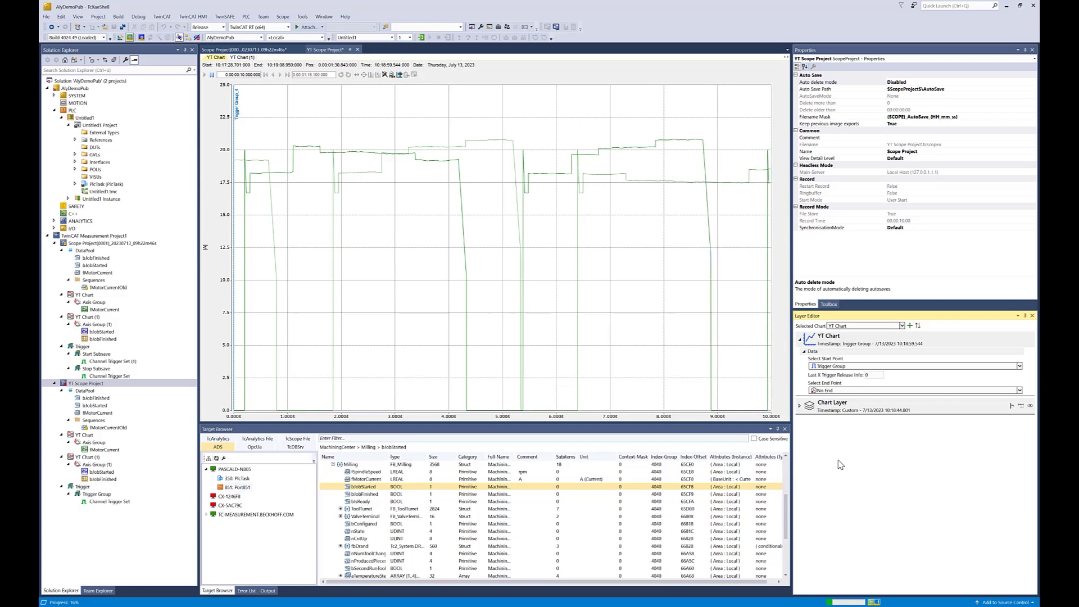
left_click(800, 407)
left_click(833, 418)
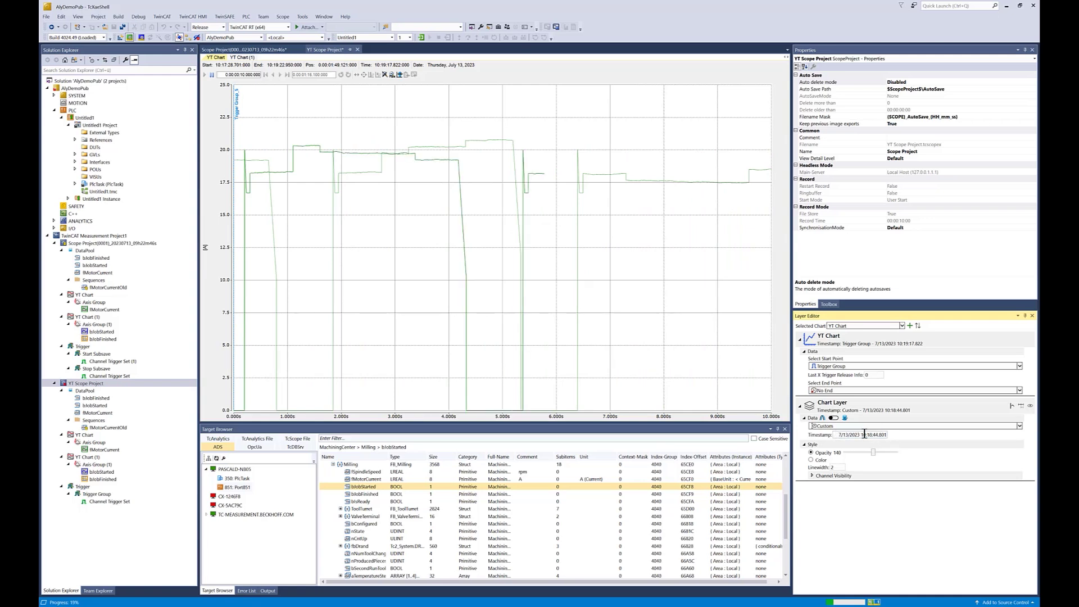
left_click(1019, 426)
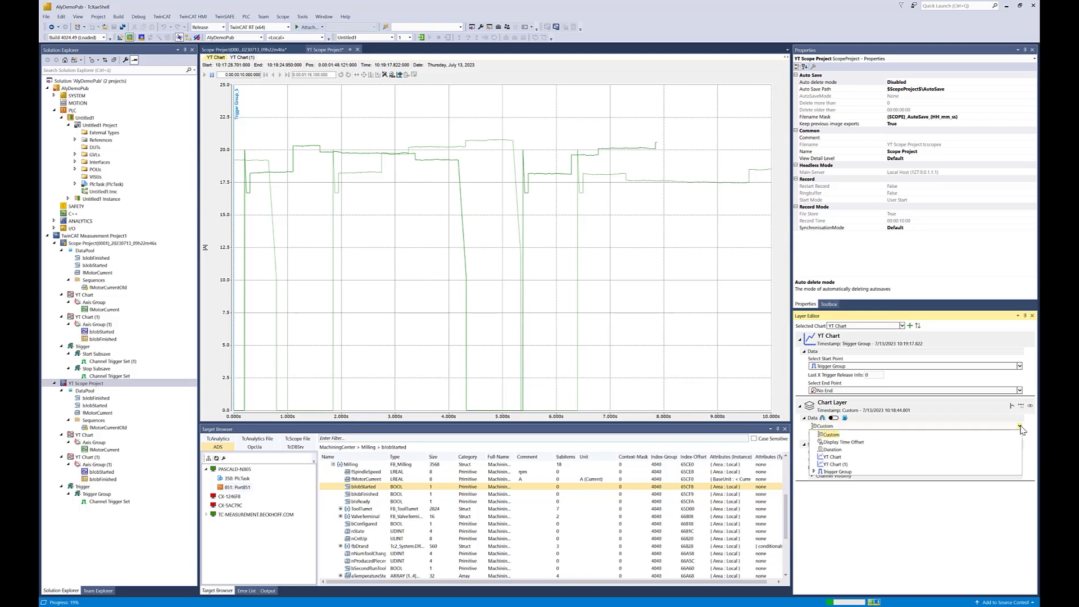
left_click(815, 472)
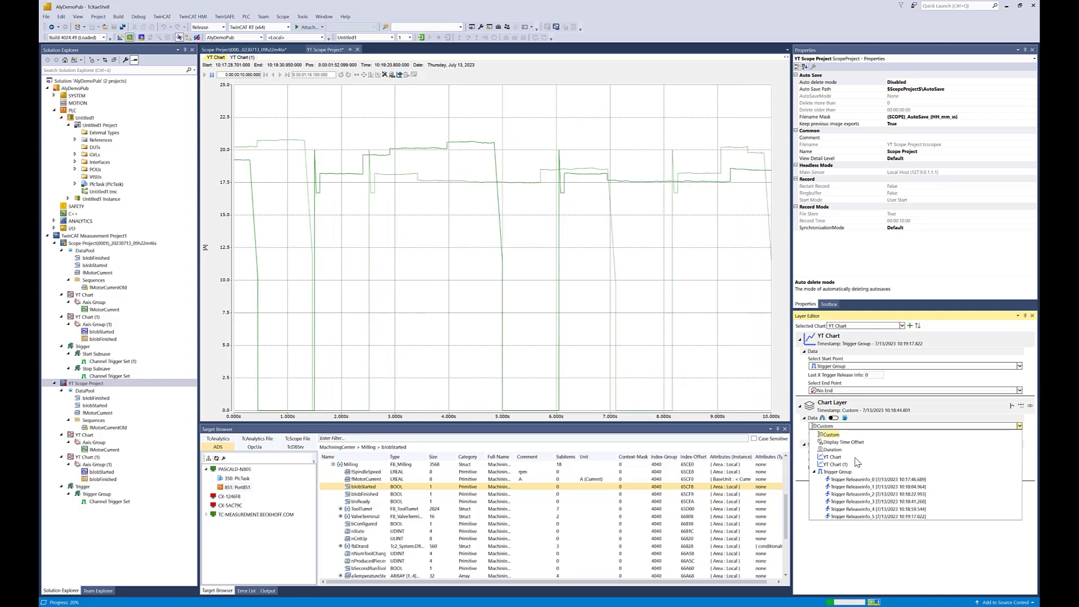
left_click(936, 427)
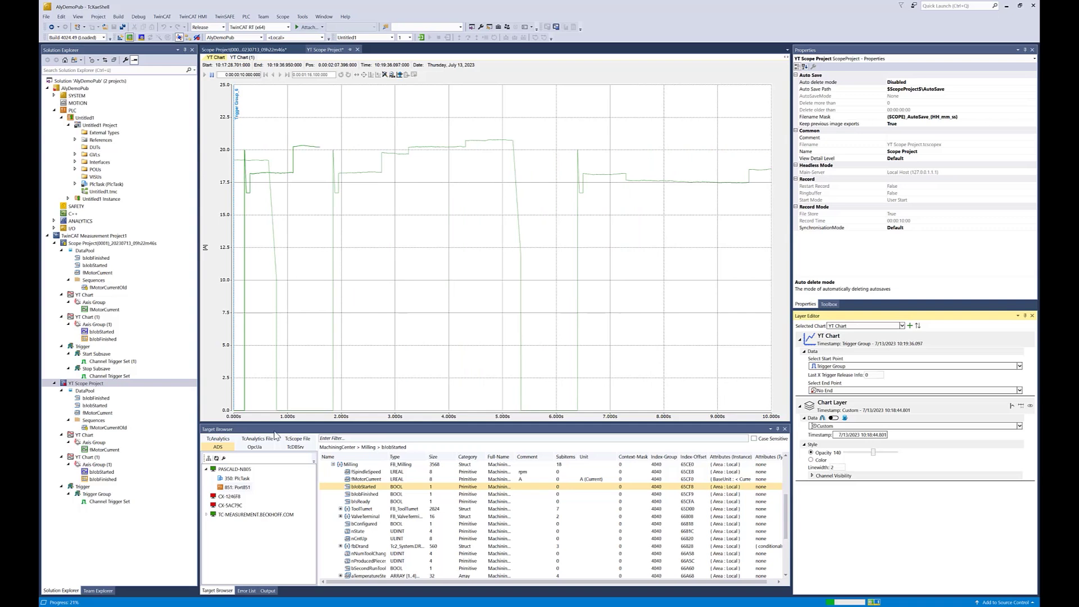
Switch the chart layer's data source to a sequence and choose fMotorCurrentOld as its Y acquisition
left_click(834, 419)
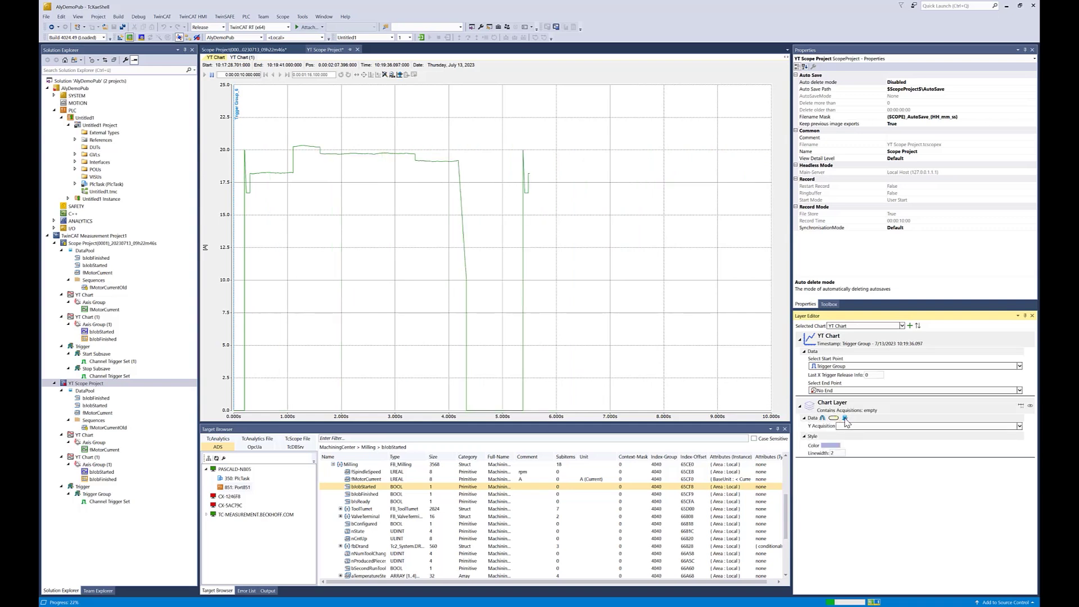
left_click(916, 427)
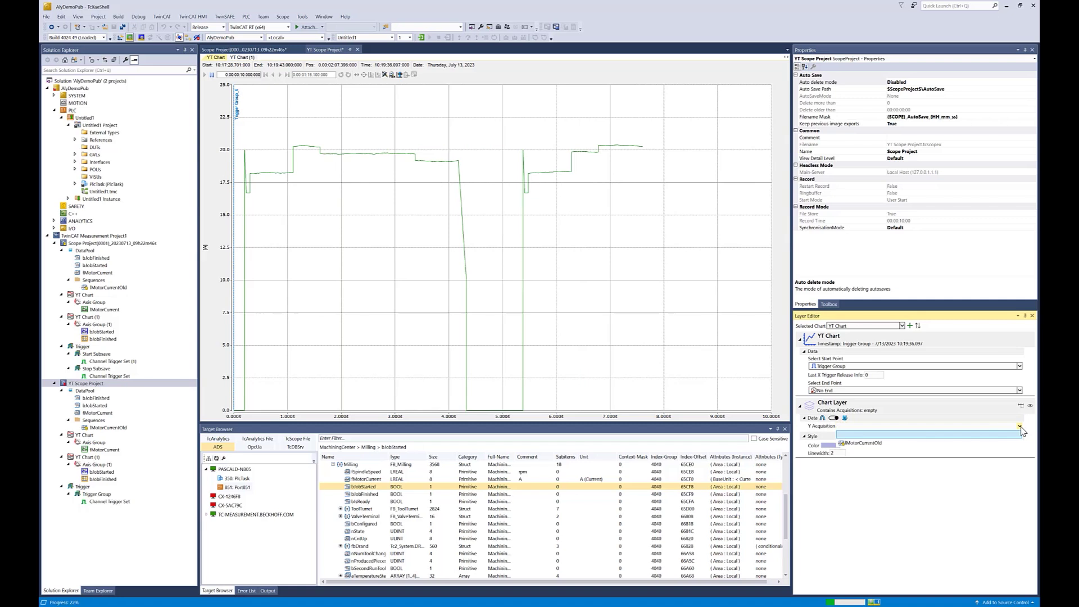
left_click(879, 444)
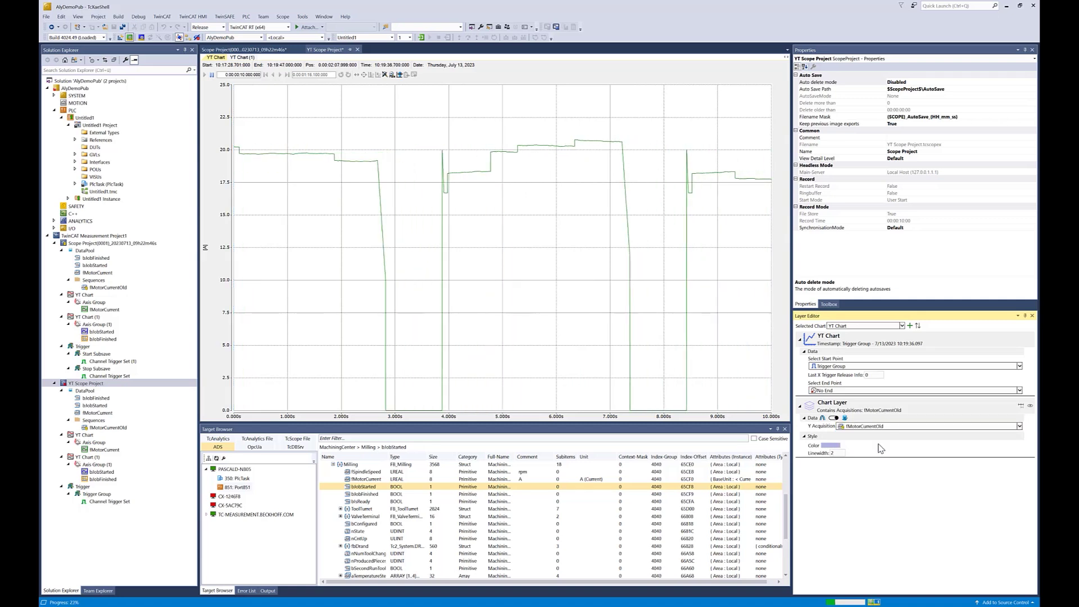